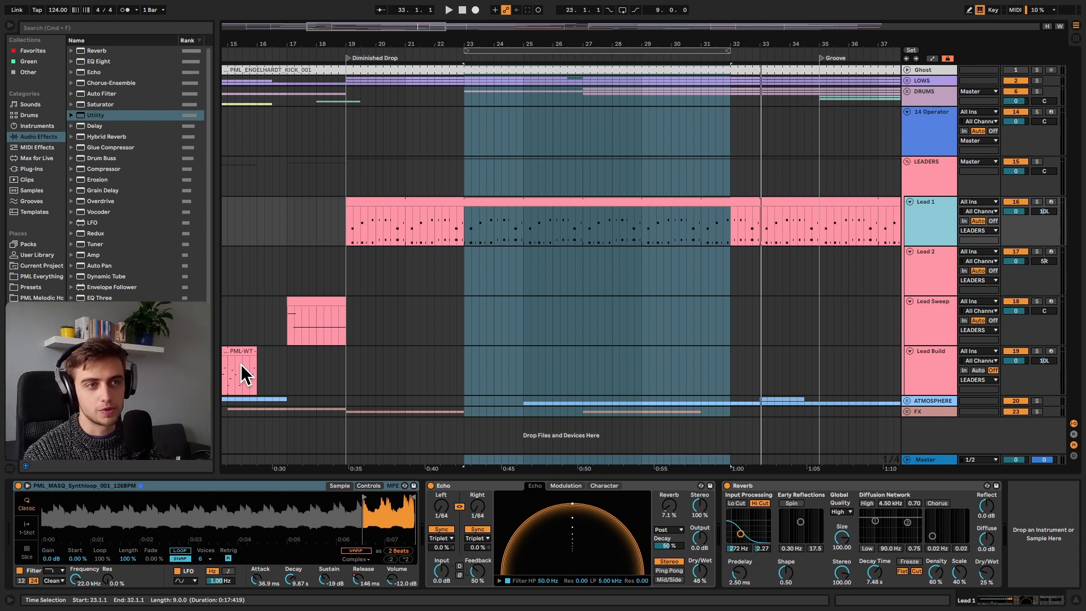
- Deactivate the Lead 1 track and insert a new MIDI track directly below it
left_click(197, 488)
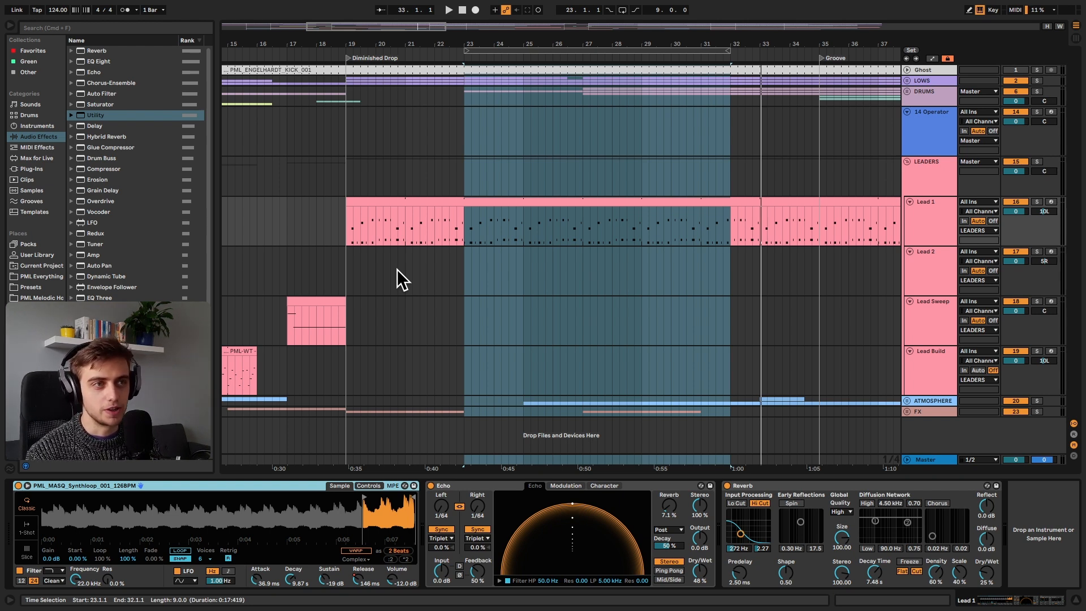
left_click(33, 280)
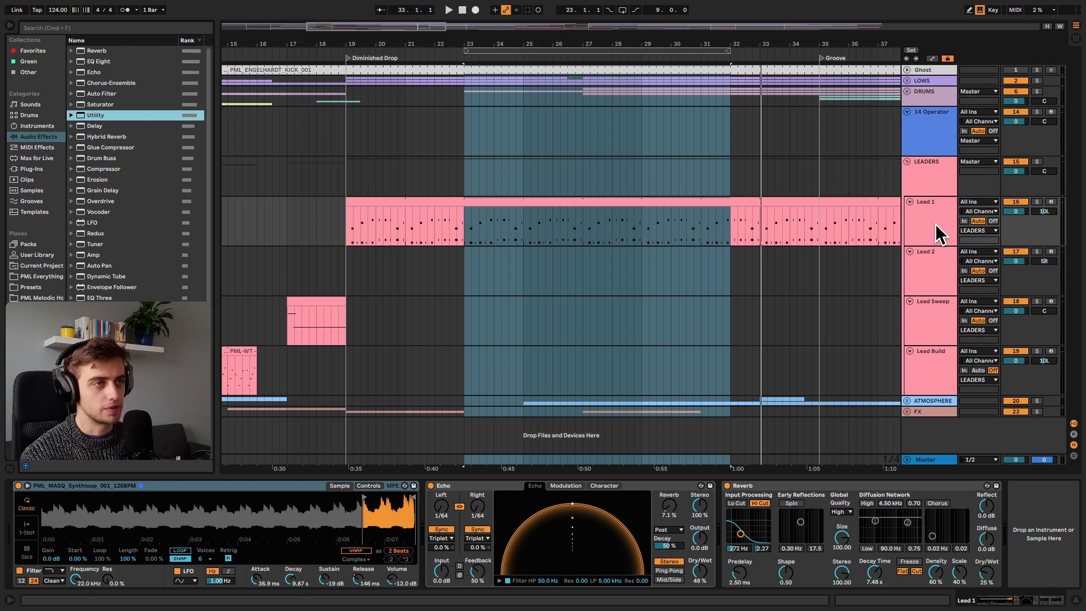
left_click(939, 232)
left_click(1016, 201)
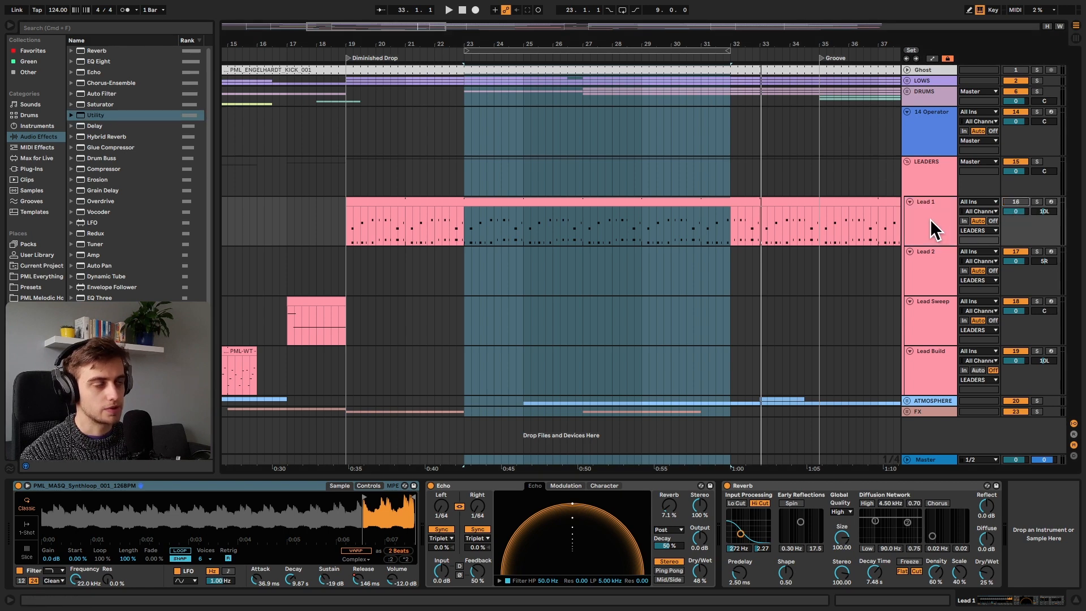
right_click(931, 220)
left_click(952, 307)
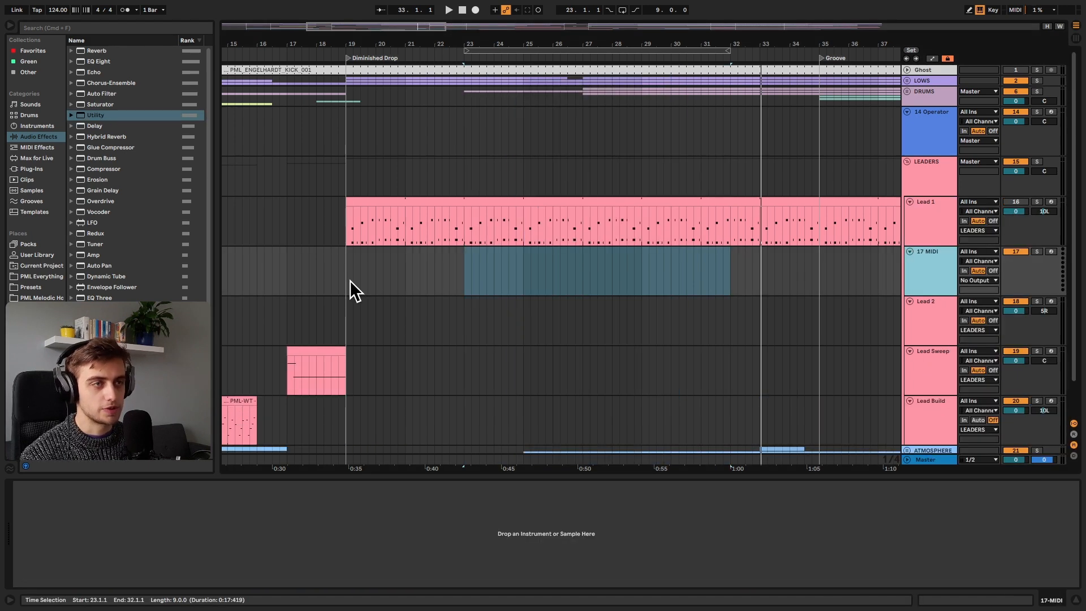
- Browse PML Everything to the Synth Loops folder in the Masquerade sample pack under Sound Packs x Artists
left_click(41, 276)
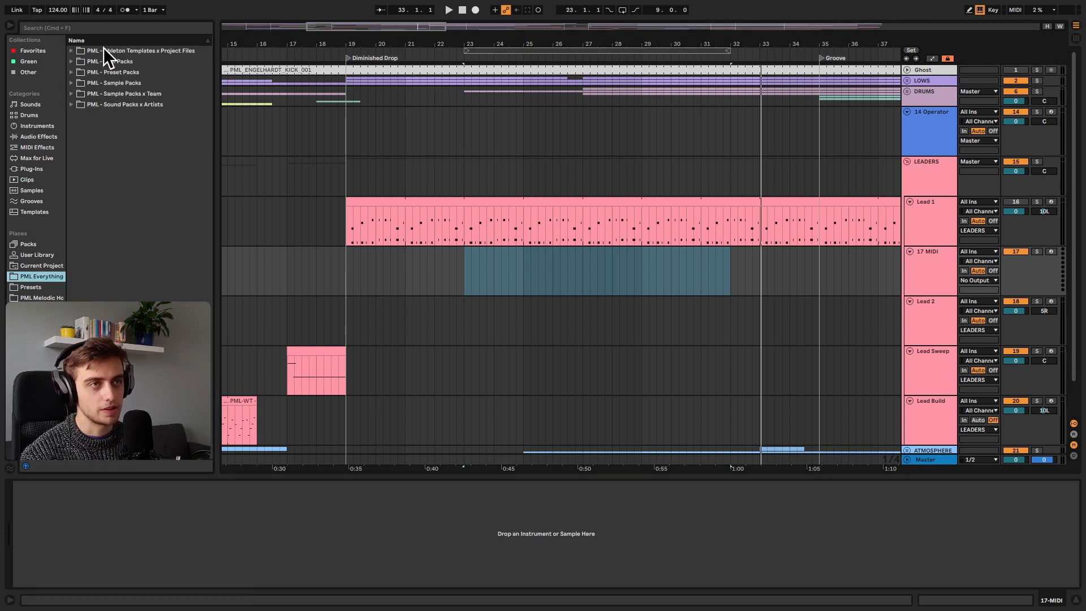
left_click(94, 83)
left_click(72, 105)
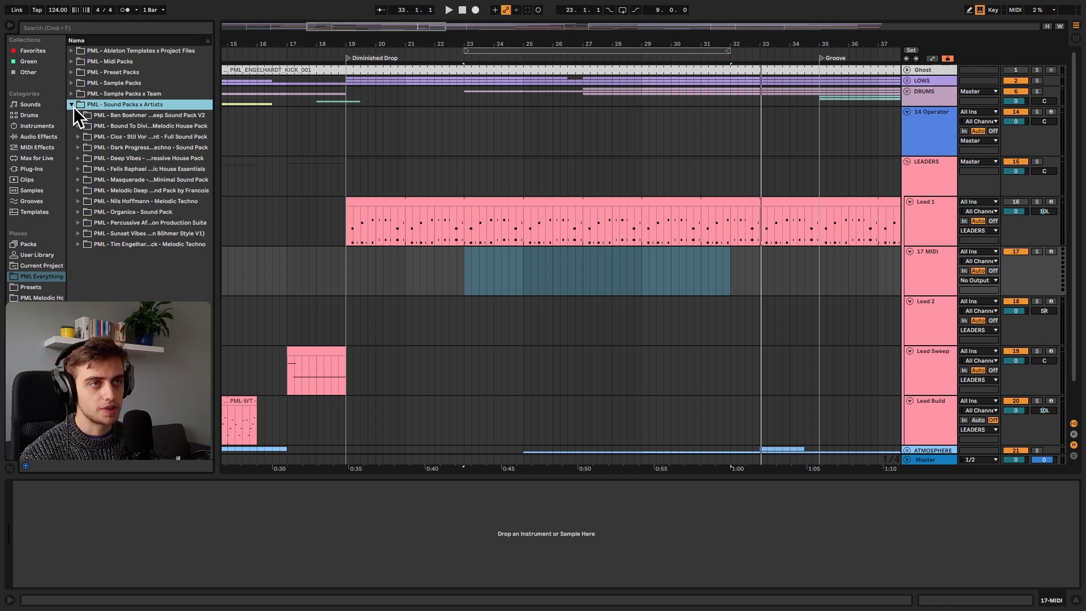
left_click(76, 179)
left_click(79, 210)
left_click(85, 212)
left_click(86, 221)
left_click(89, 222)
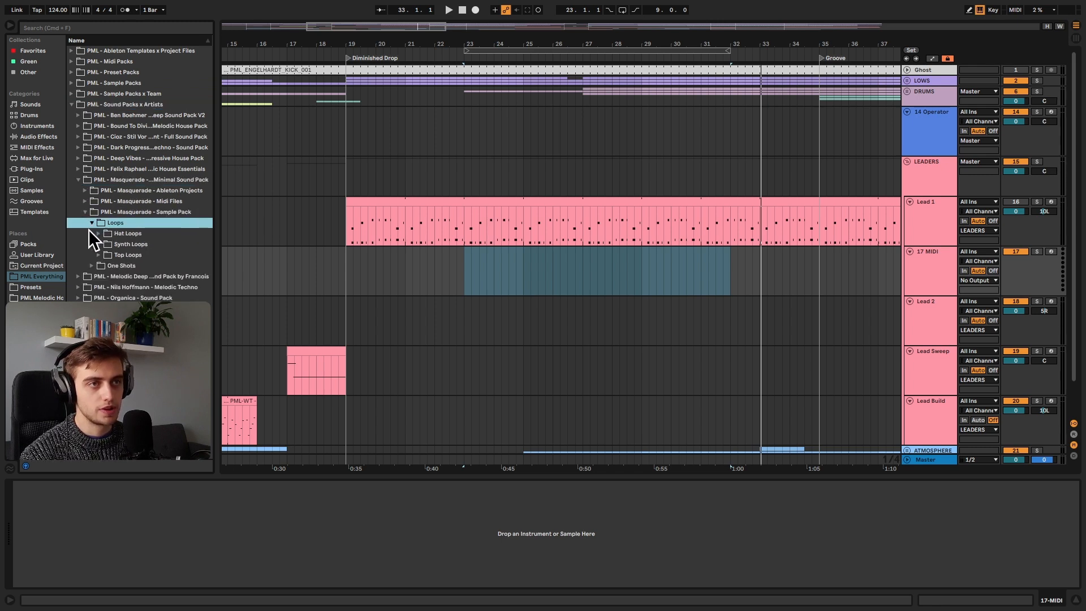
left_click(95, 244)
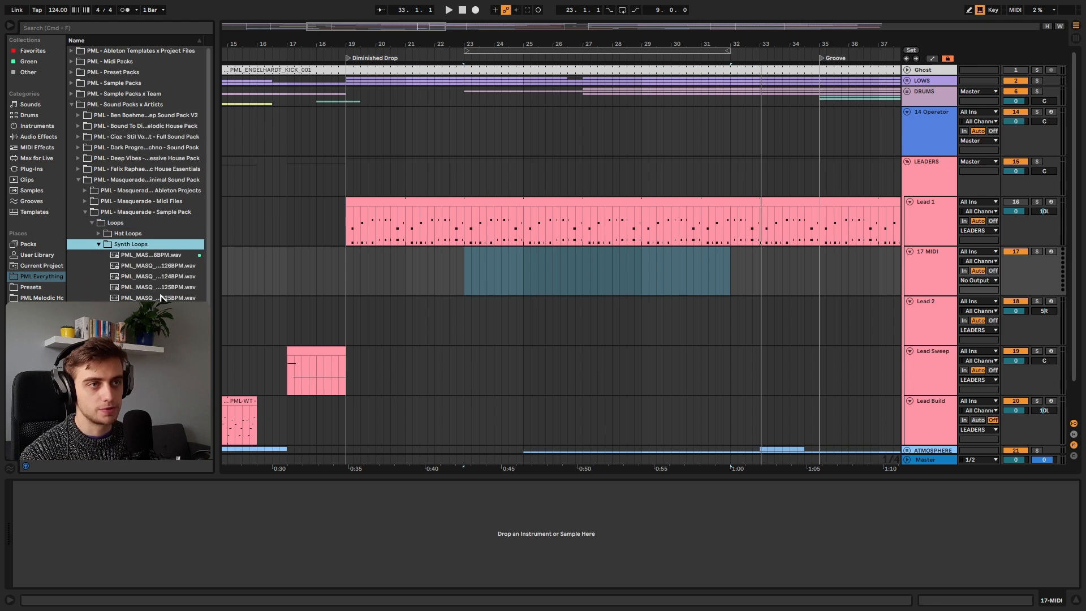
- Preview PML_MASQ_Synthloop_001_126BPM, load it as an instrument on the new MIDI track, and set its volume to -2.86 dB
left_click(148, 256)
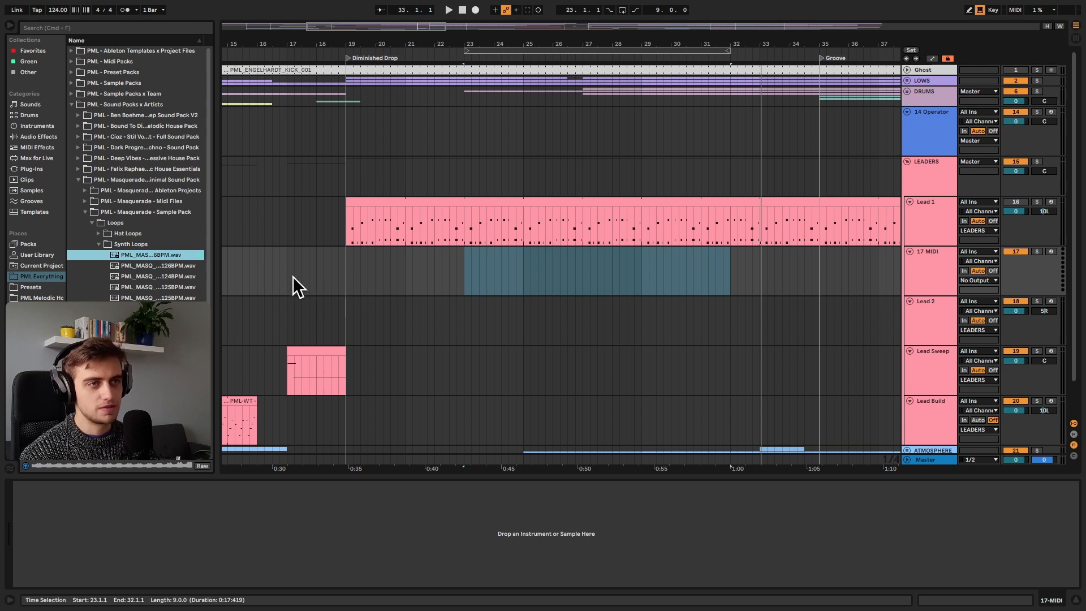
left_click_drag(134, 250, 167, 548)
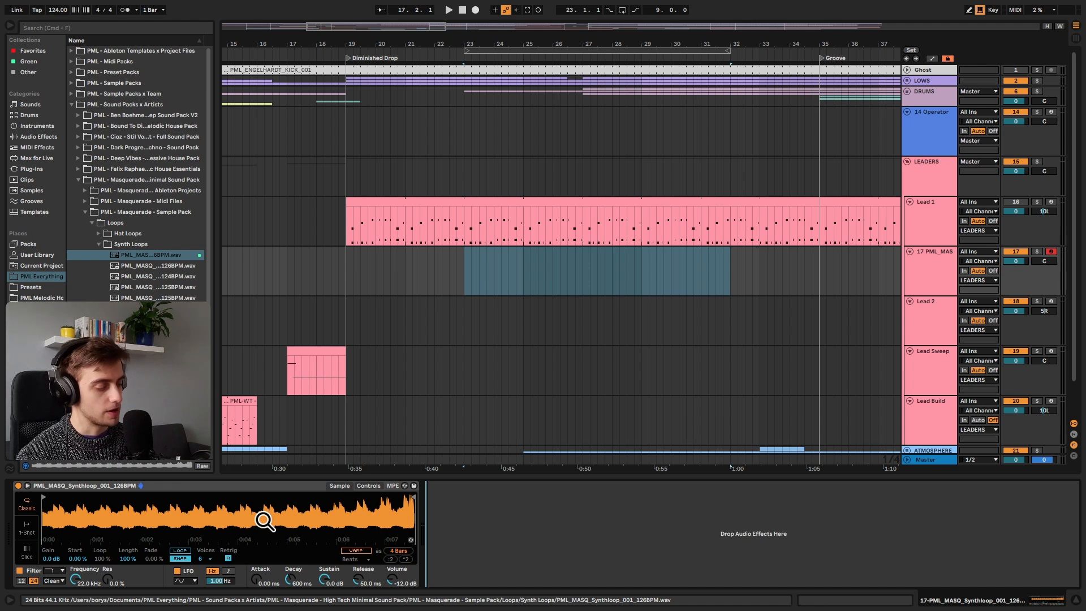
key("a")
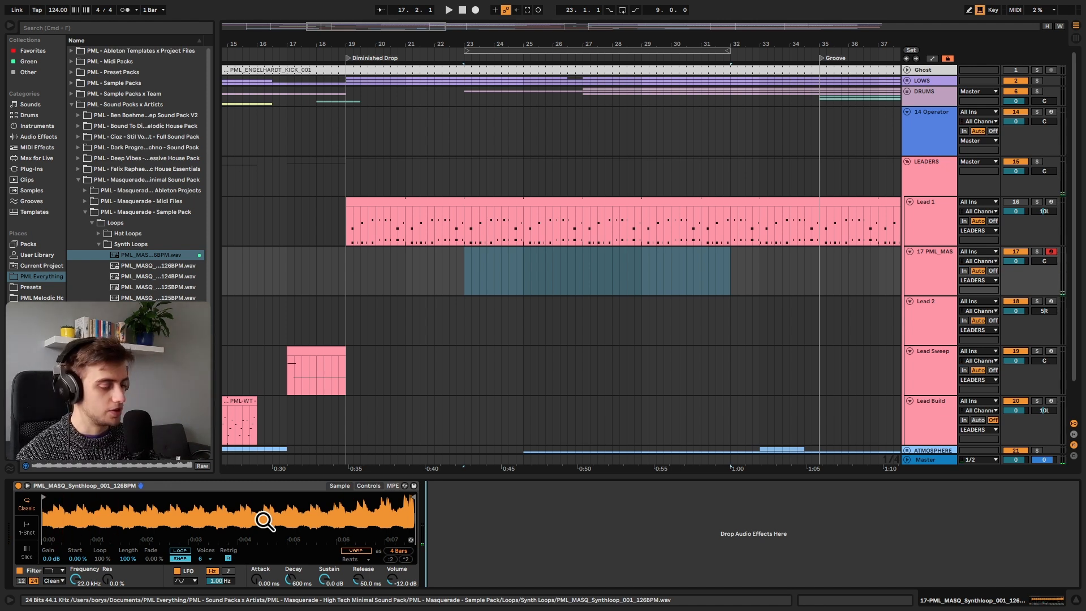
key("a")
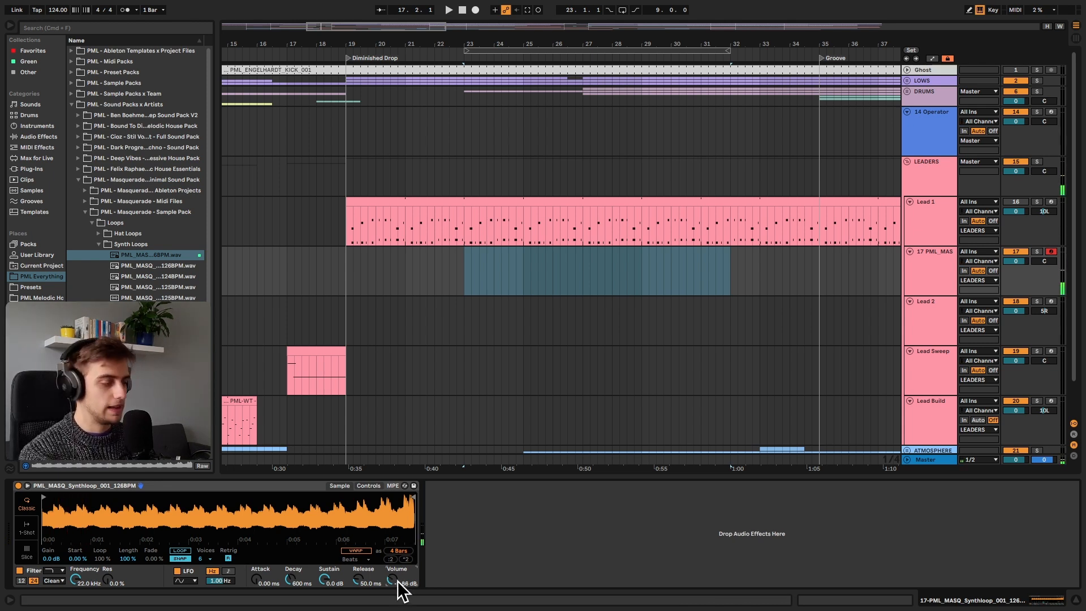
key("a")
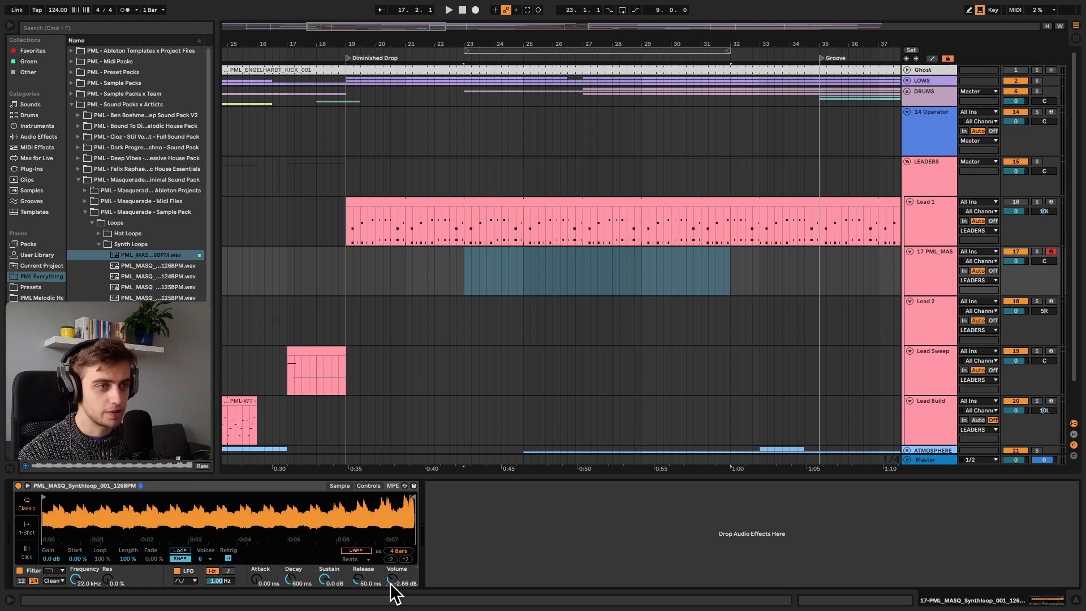
- Move the sample's start so only the last 2 beats play, and set the release to 146 ms
left_click(391, 272)
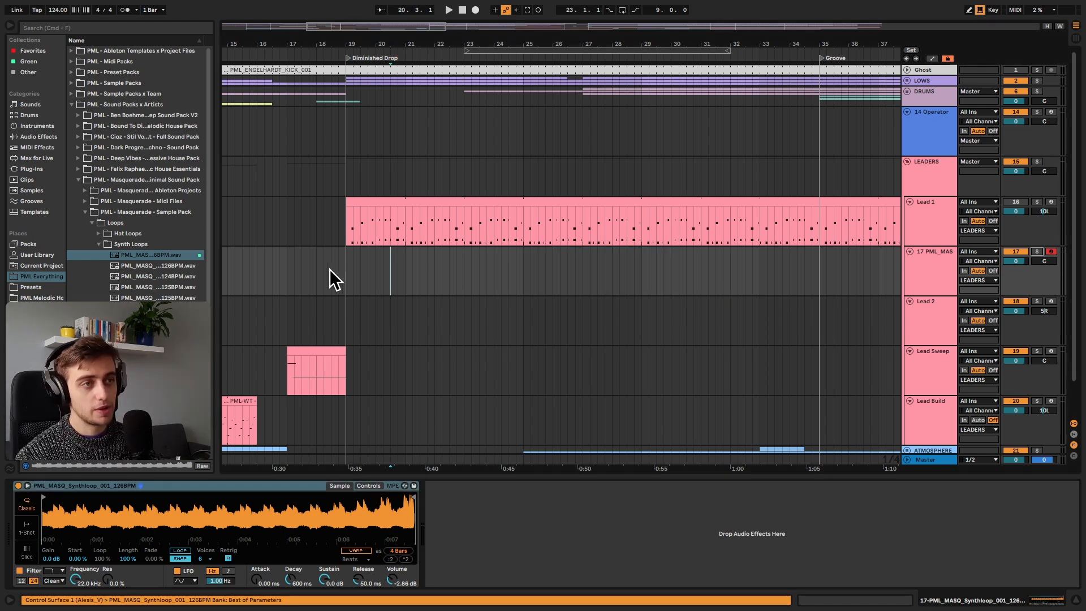
left_click(344, 276)
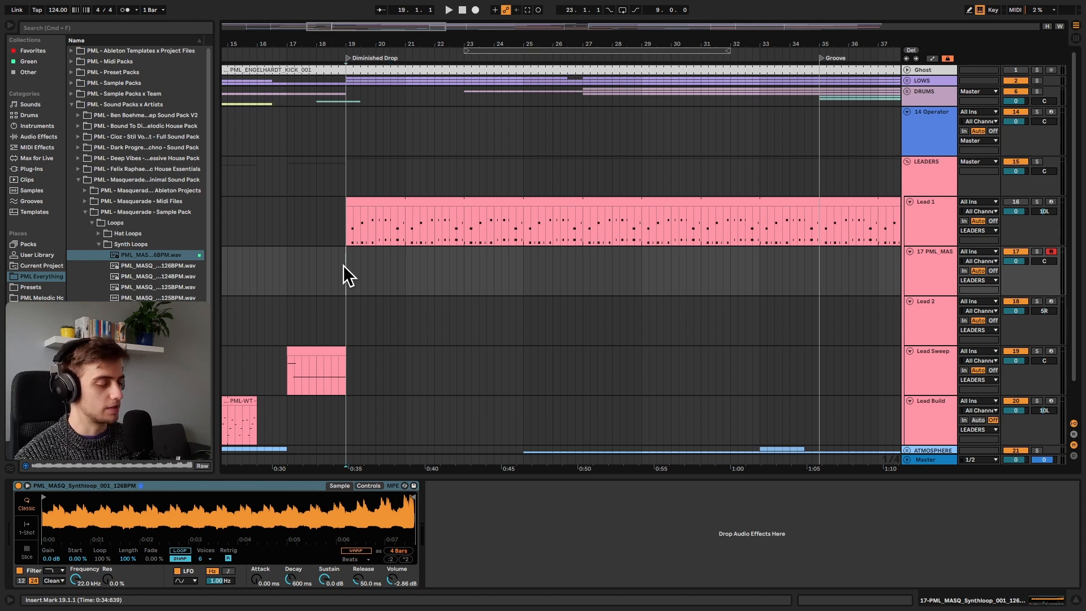
key("a")
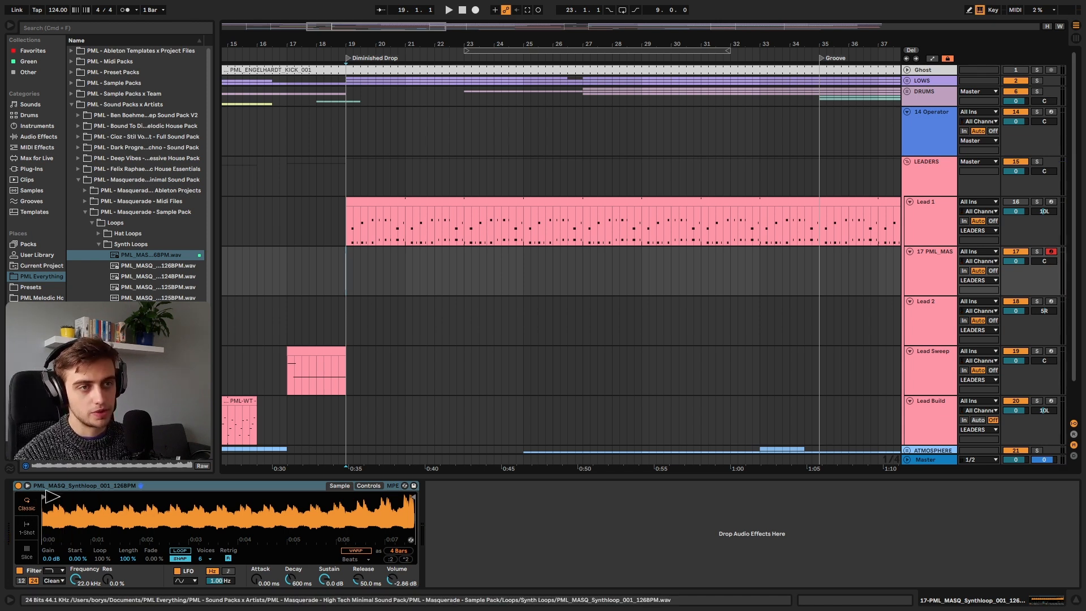
mouse_move(47, 494)
left_mouse_down()
mouse_move(408, 492)
mouse_move(363, 490)
left_mouse_up()
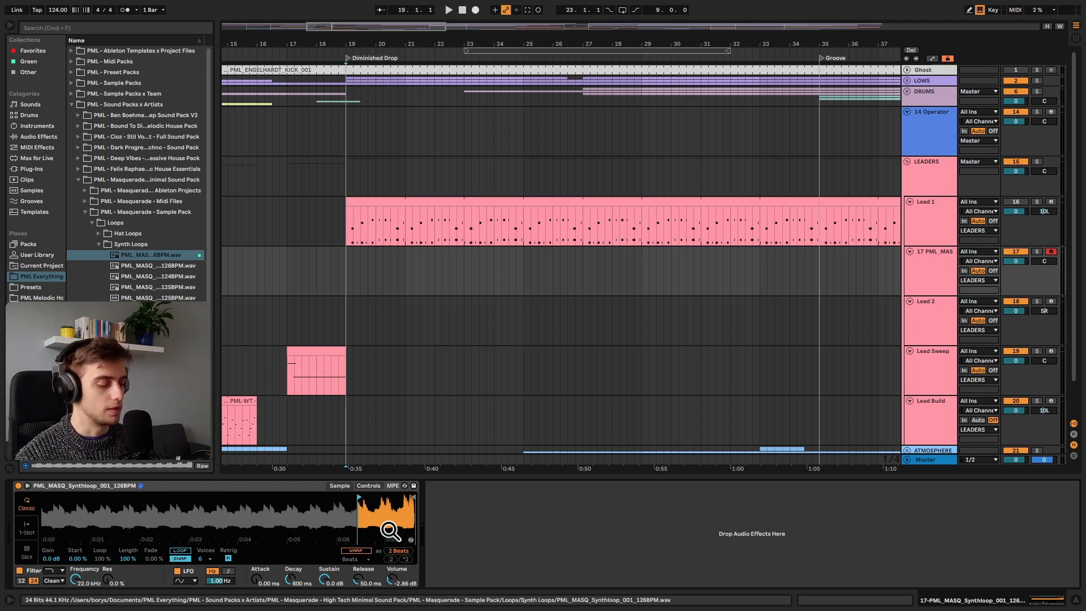
key("a")
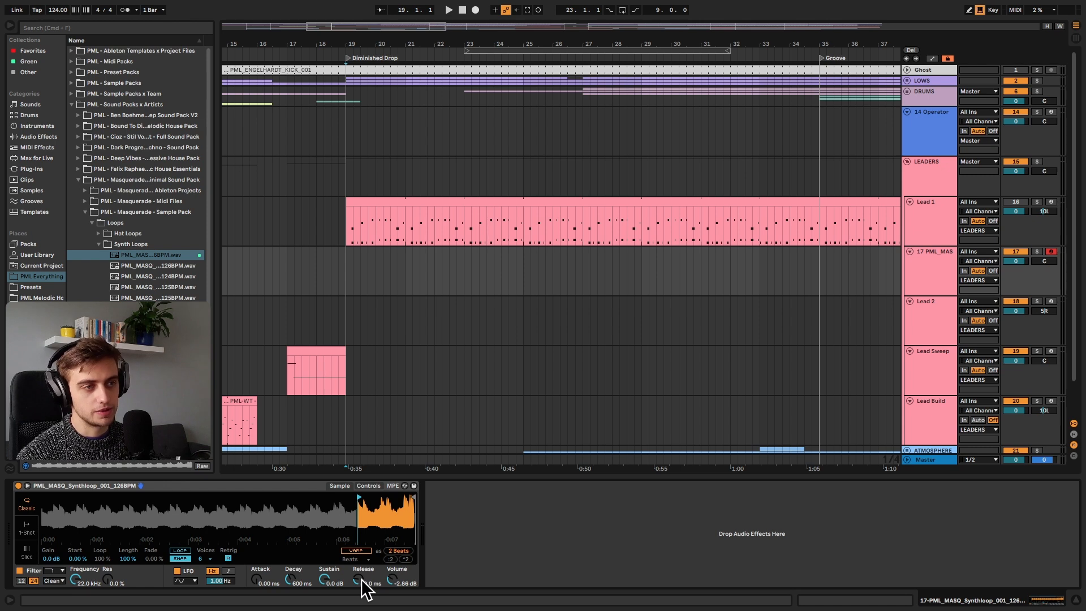
left_click_drag(359, 581, 359, 584)
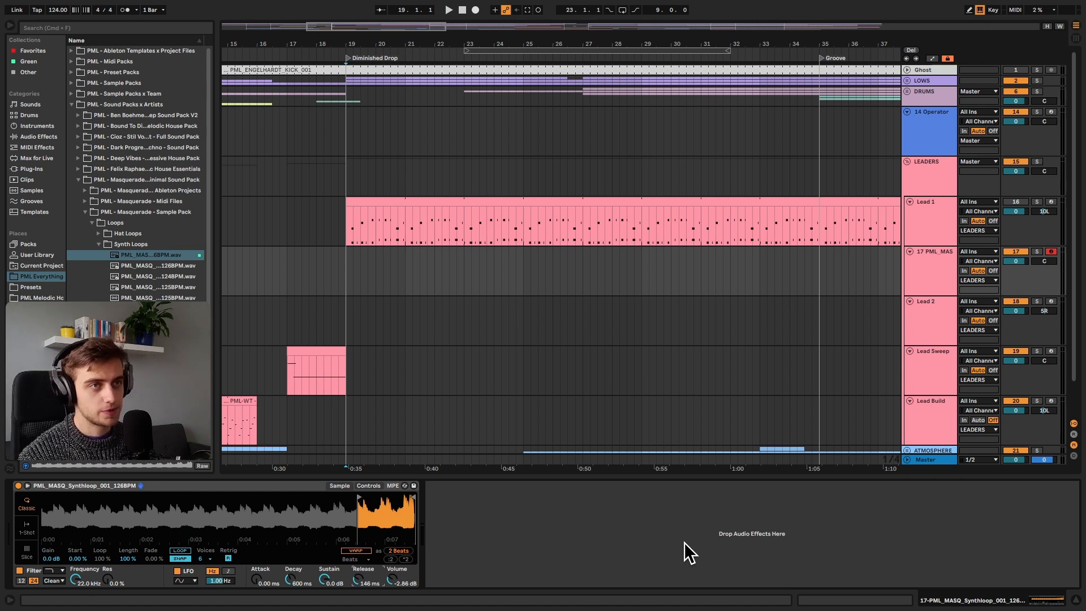
- Add Echo after the sampler and set its delay time to 1/64 Triplet on both channels
left_click(47, 127)
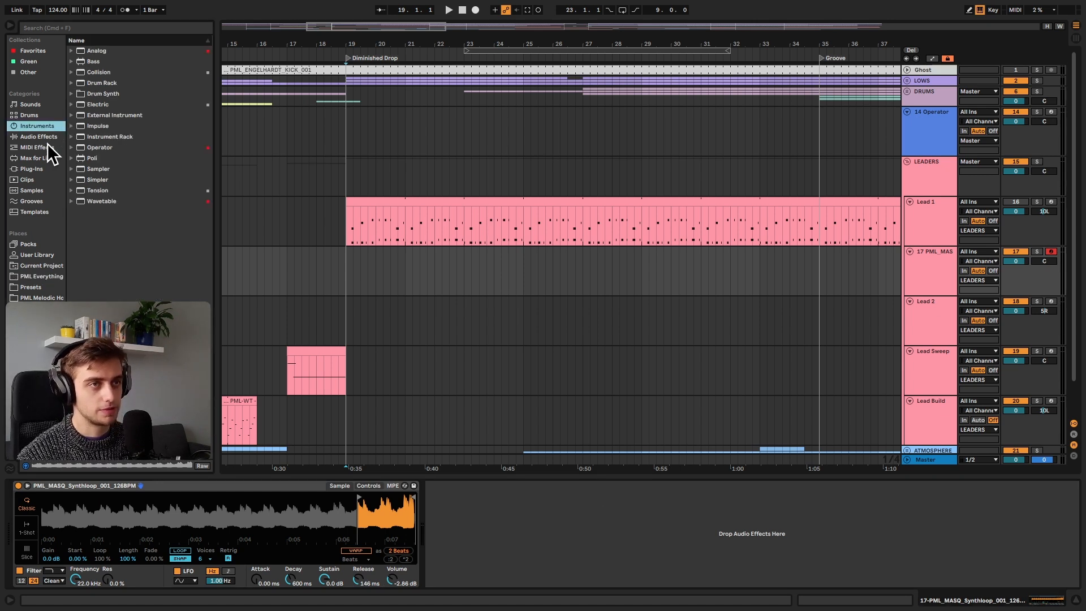
left_click(53, 138)
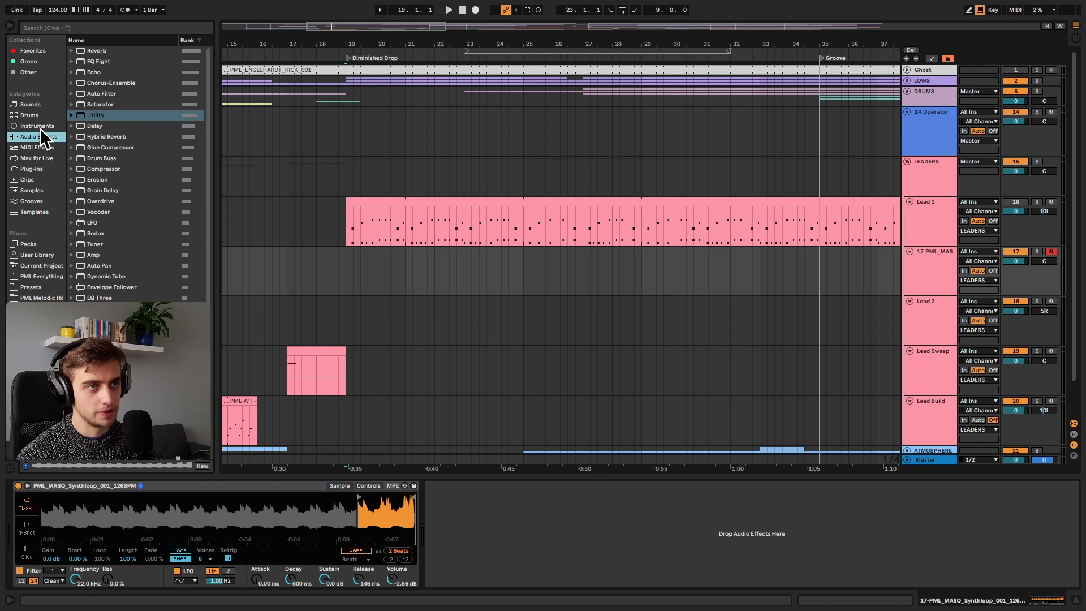
double_click(94, 73)
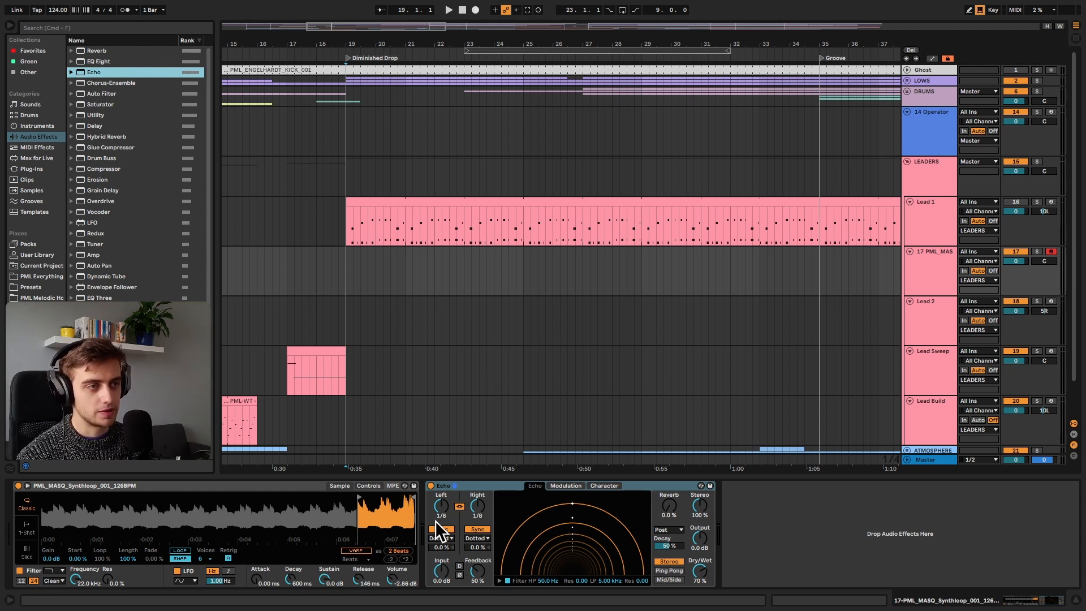
left_click_drag(443, 510, 443, 560)
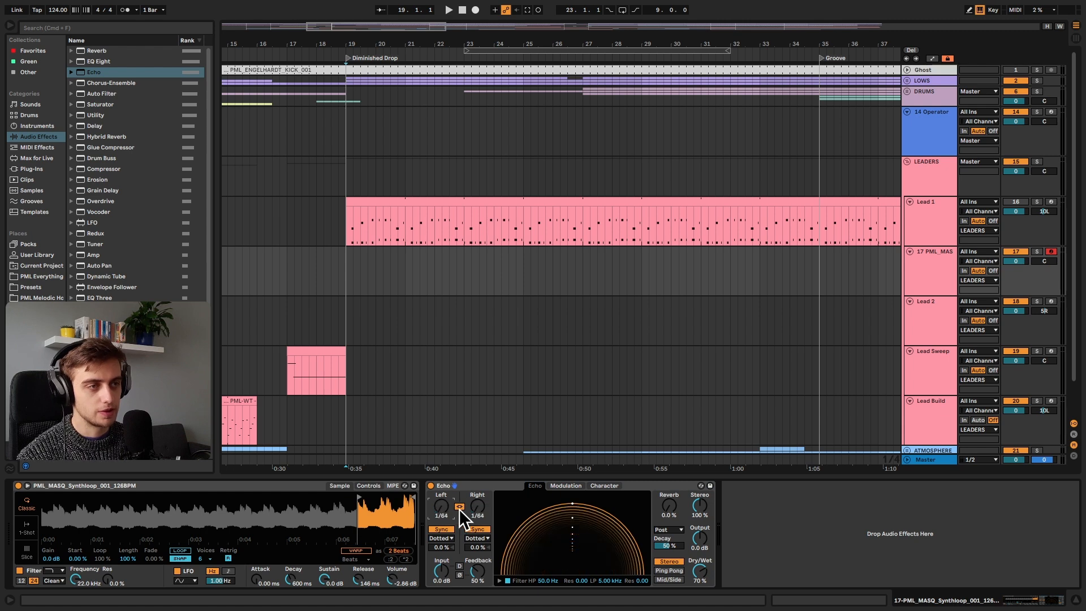
left_click(449, 537)
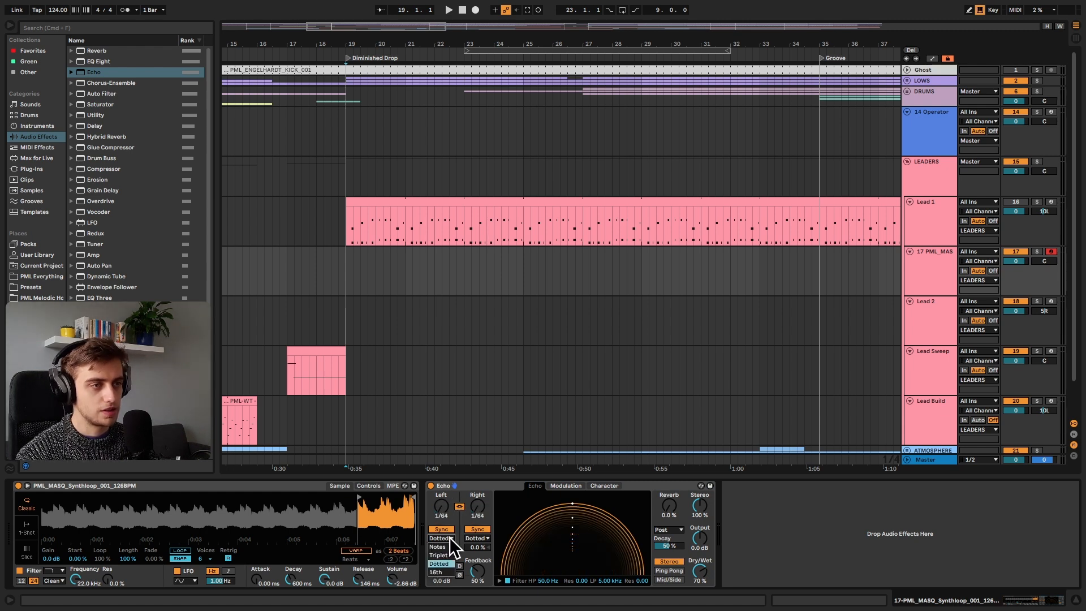
left_click(447, 555)
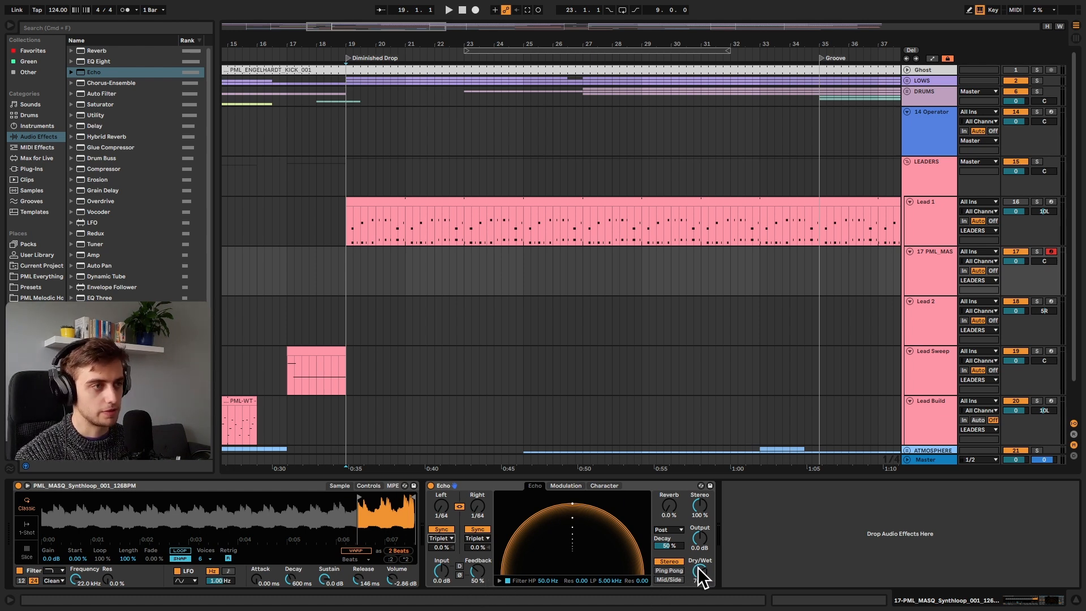
- Set Echo's Dry/Wet to 52% and its Reverb amount to 8.7%
mouse_move(702, 576)
left_mouse_down()
mouse_move(701, 599)
mouse_move(702, 585)
left_mouse_up()
left_click_drag(700, 571, 701, 574)
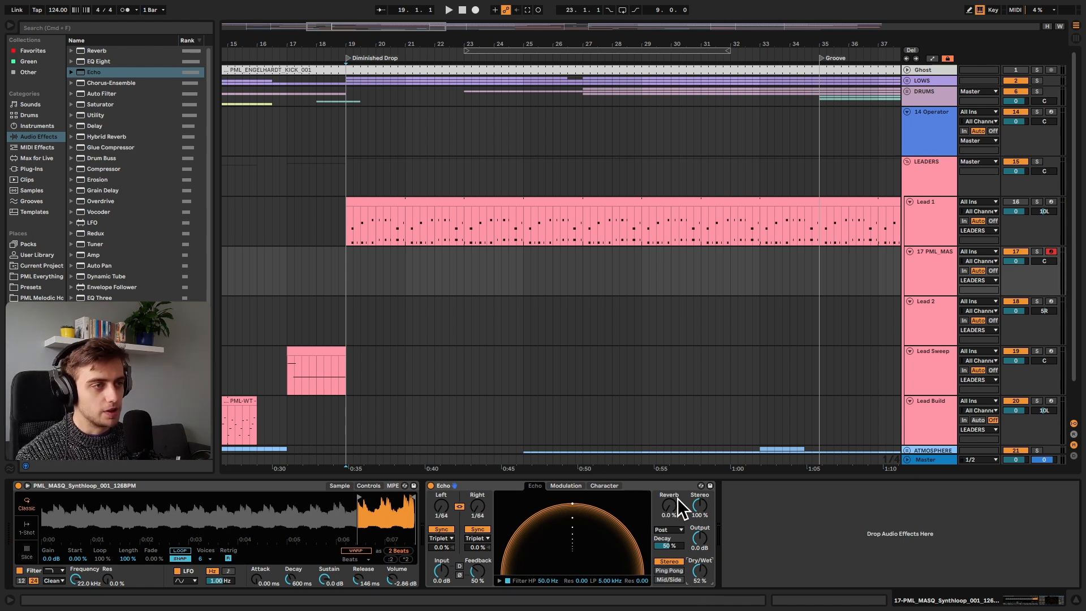
left_click_drag(670, 504, 651, 514)
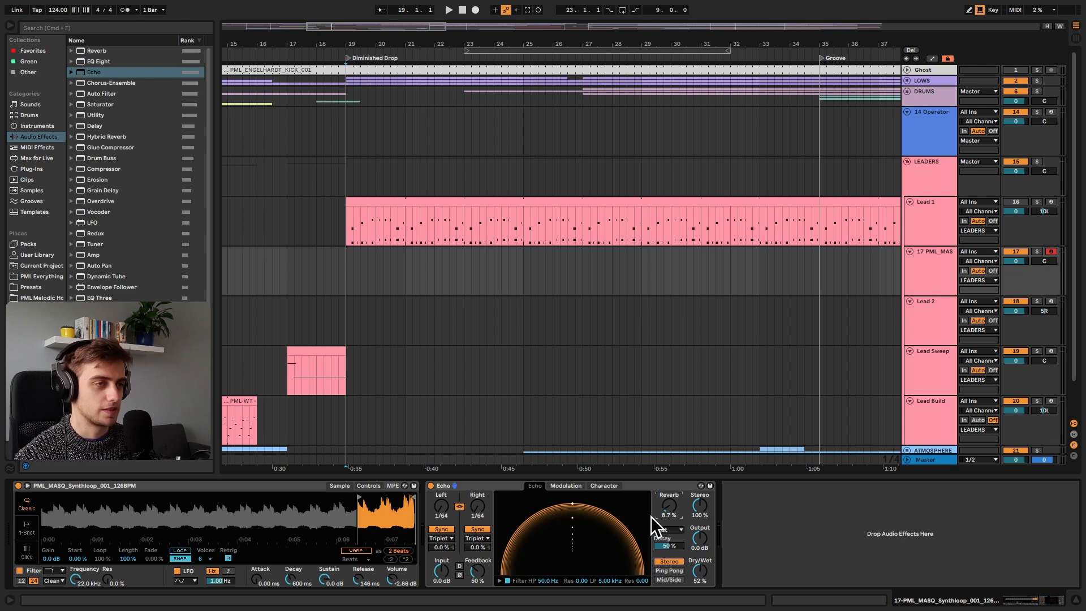
- Add Reverb after Echo and turn off its Spin, the High filter of the diffusion network, and Chorus
left_click_drag(120, 50, 738, 533)
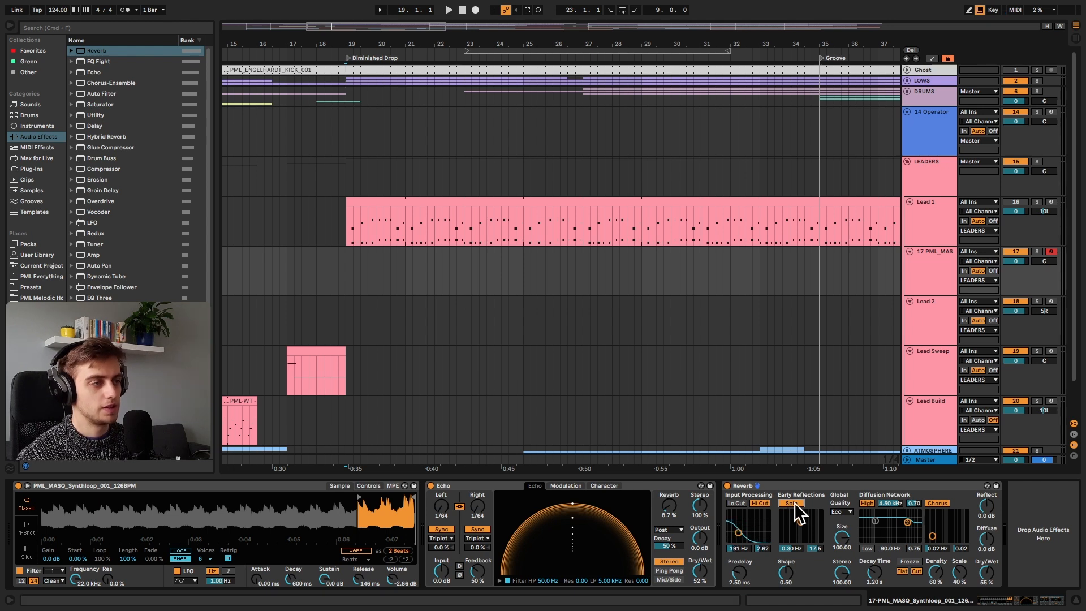
left_click(792, 504)
left_click(867, 503)
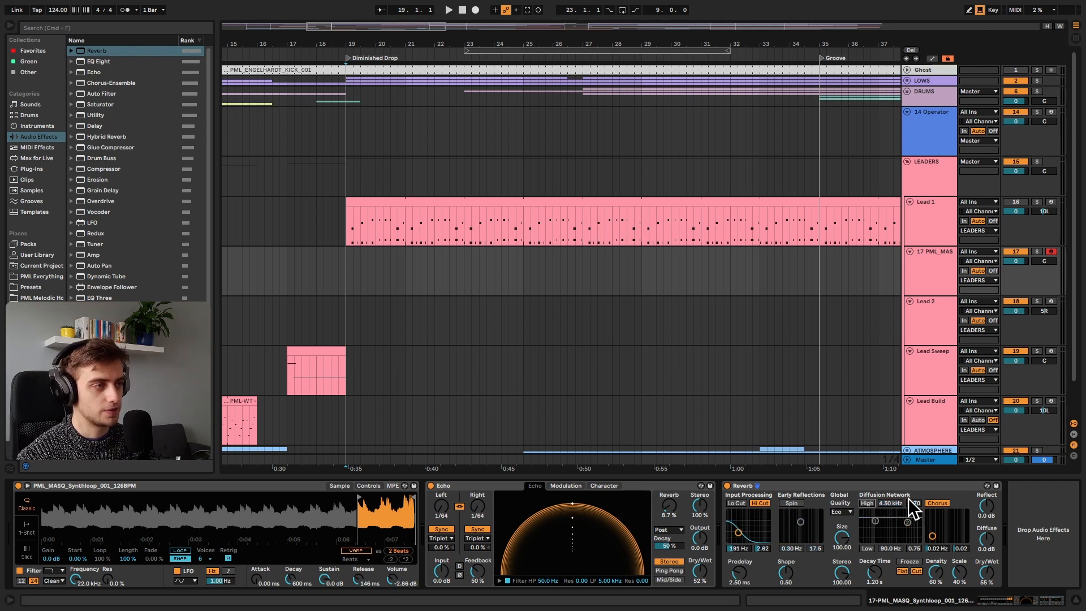
left_click(940, 503)
- Set the Reverb device's Decay Time to 7.15 s and its Dry/Wet to 25%
left_click_drag(875, 573, 877, 599)
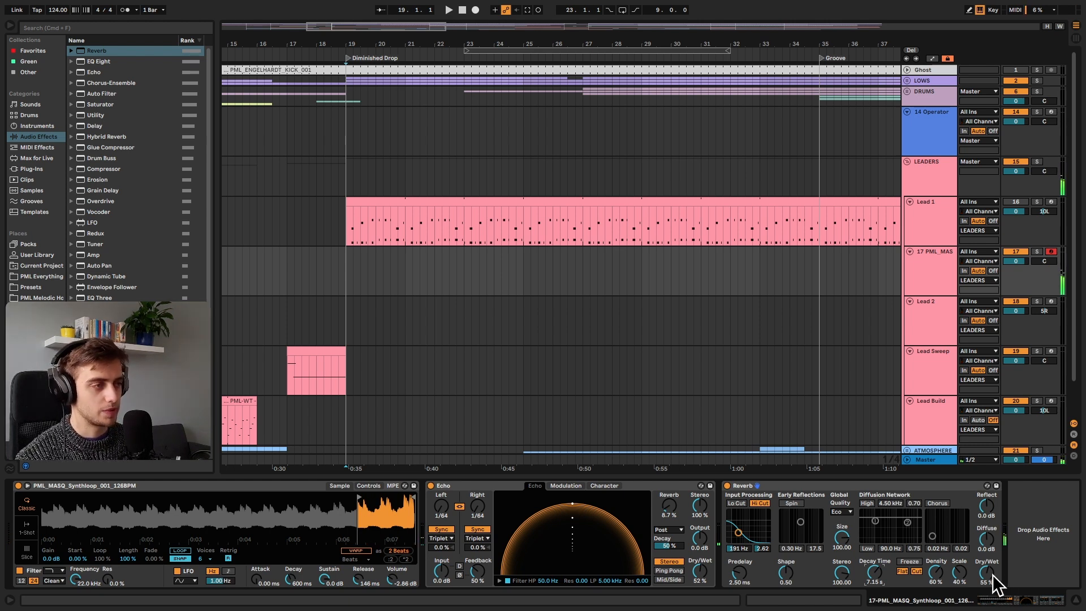
left_click_drag(989, 577, 983, 584)
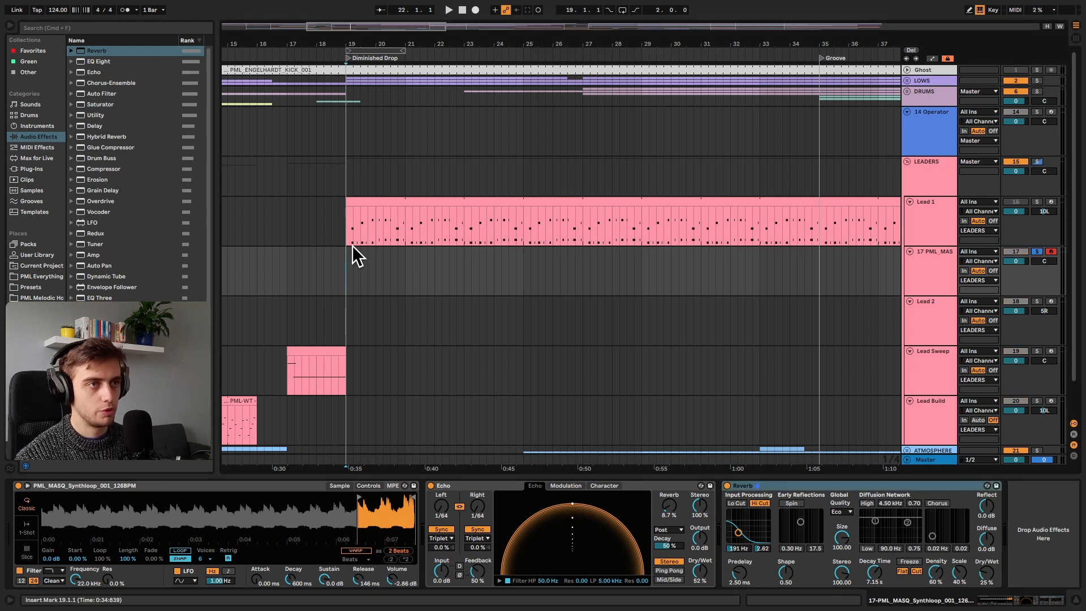
- Set the sampler's attack to 22.9 ms and copy Lead 1's MIDI clips from bar 19 onward to the new track
left_click_drag(259, 581, 257, 579)
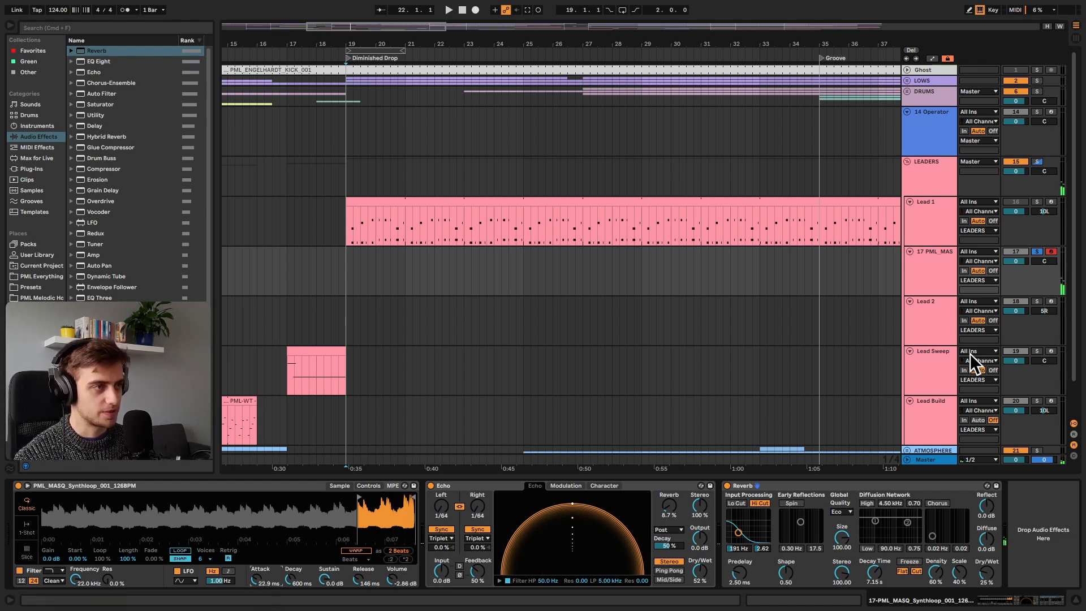
left_click_drag(347, 235, 405, 230)
left_click(463, 202)
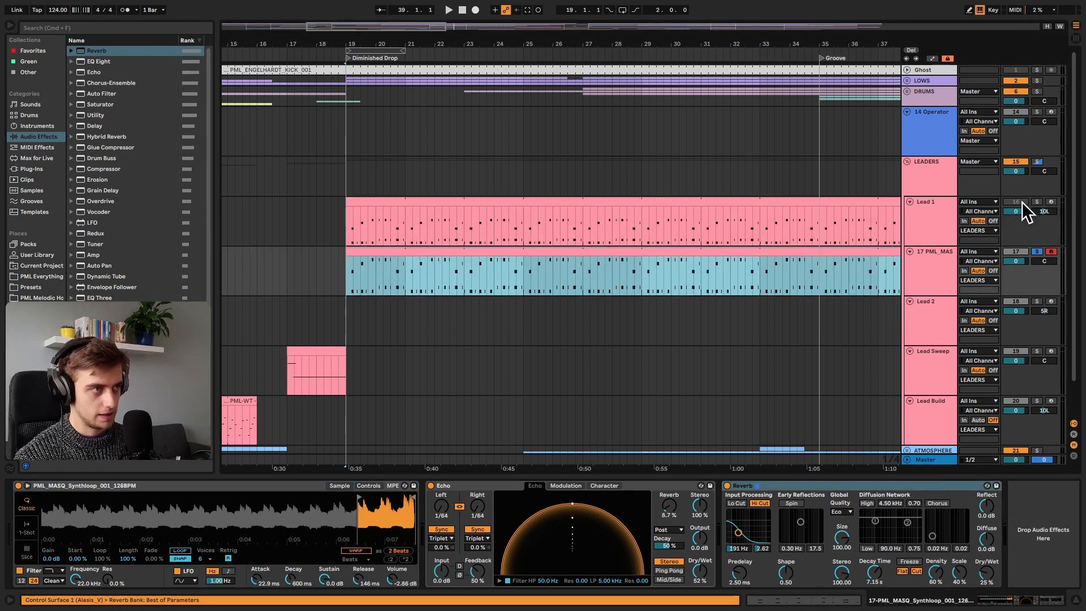
- Unsolo the new sampler track, lower its volume to -4.7 dB, and play the arrangement from bar 19
left_click(1019, 202)
left_click(1038, 252)
left_click(1019, 203)
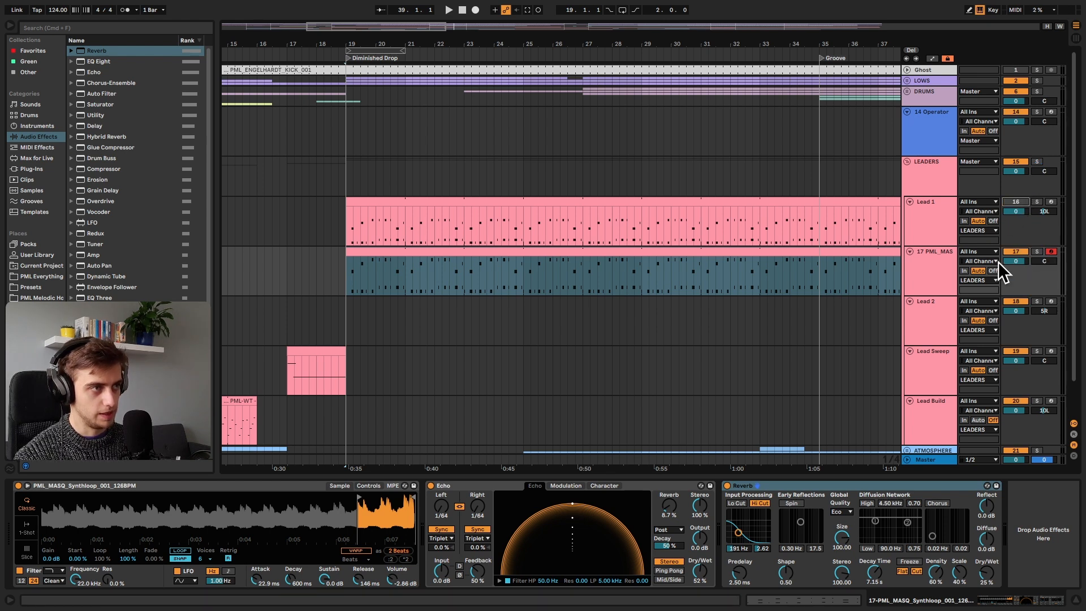
left_click_drag(1025, 262, 1025, 295)
key("space")
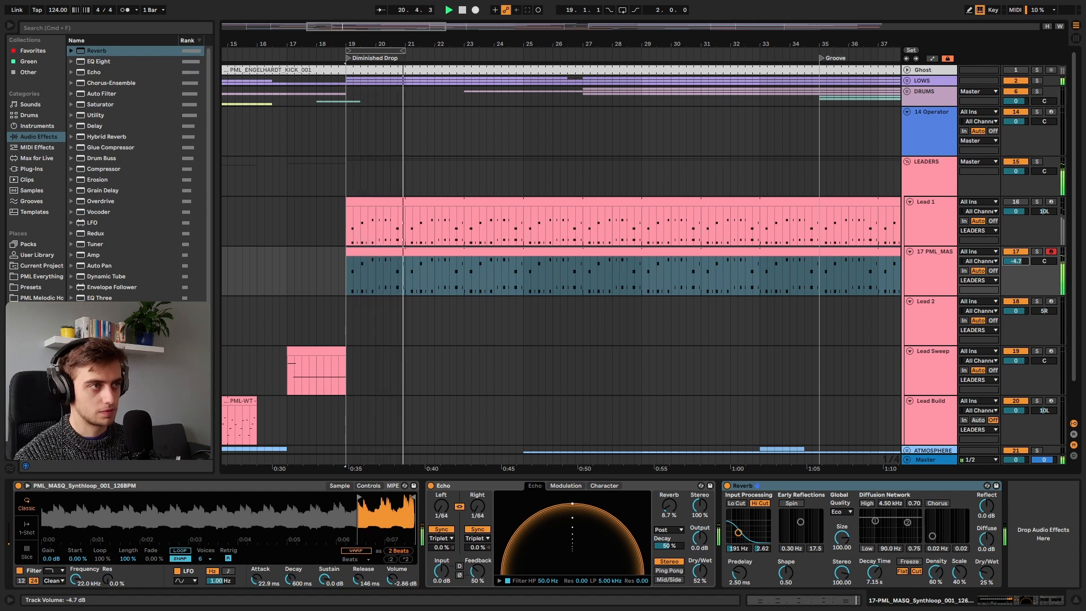
- Compare the sampler track with Lead 1 by switching each on in turn, and lower the sampler track's volume to -5.4 dB
left_click(1022, 249)
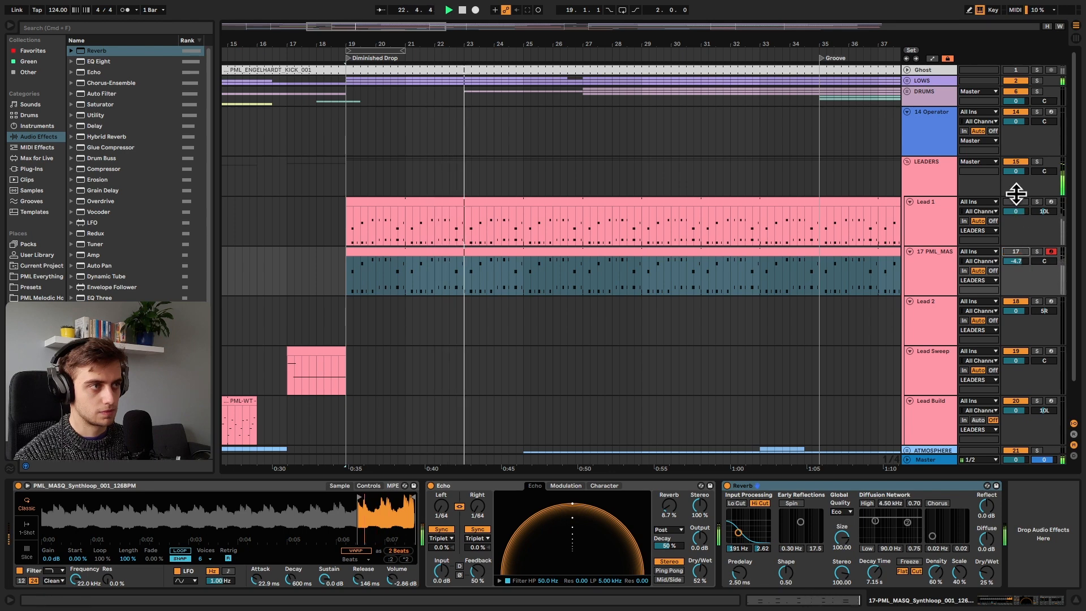
left_click(1016, 194)
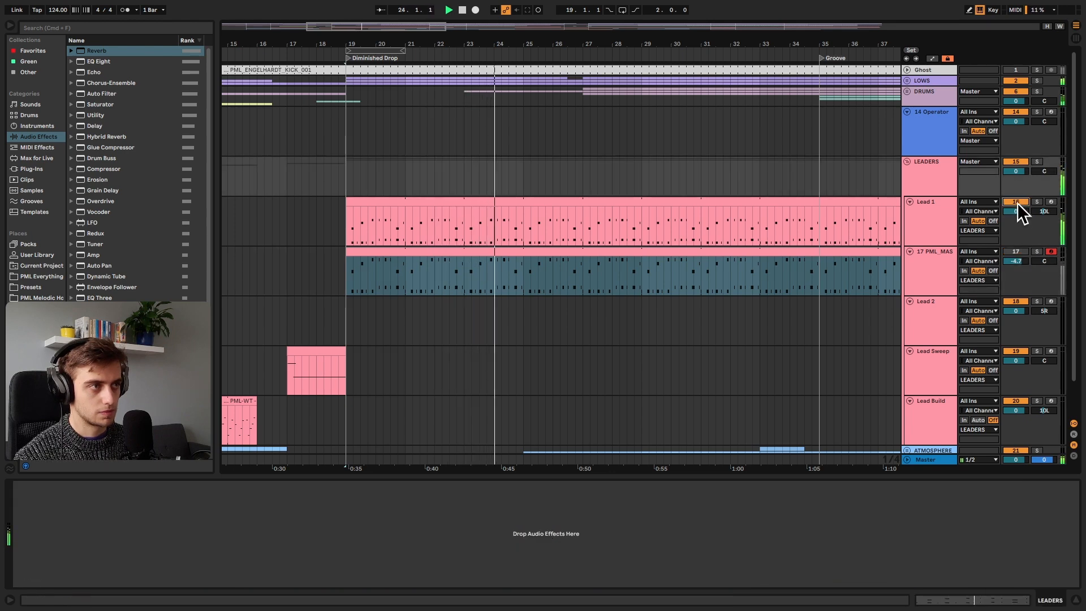
left_click(1016, 201)
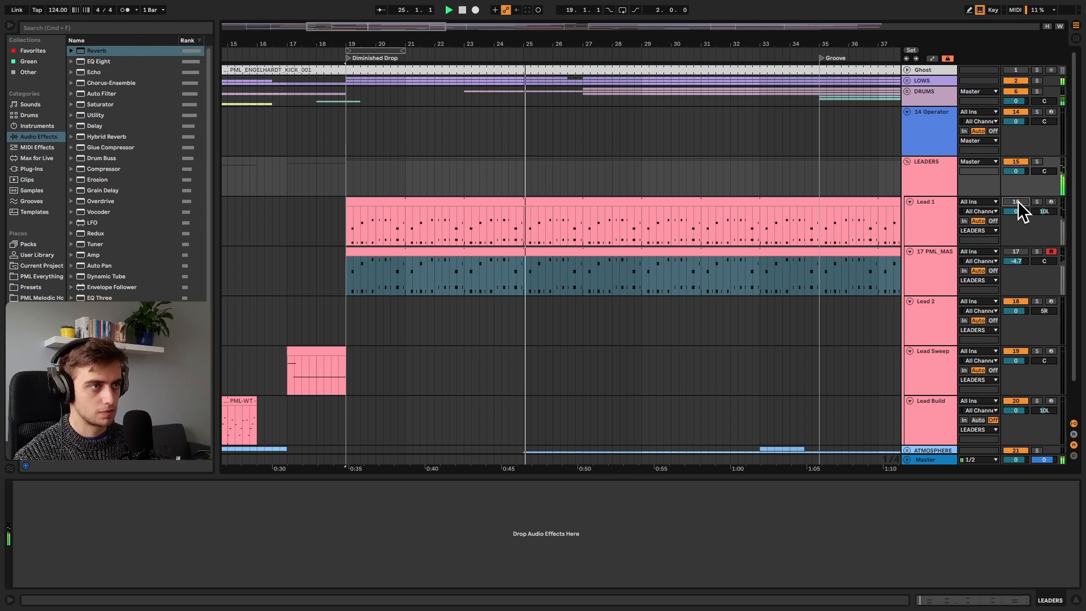
left_click(1017, 251)
left_click_drag(1016, 261, 1016, 265)
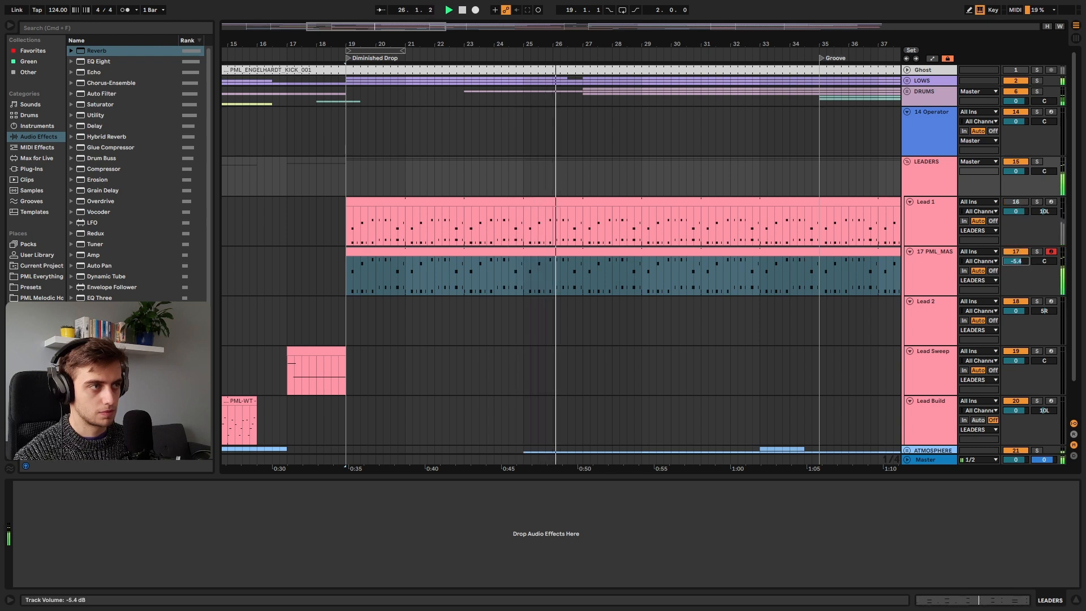